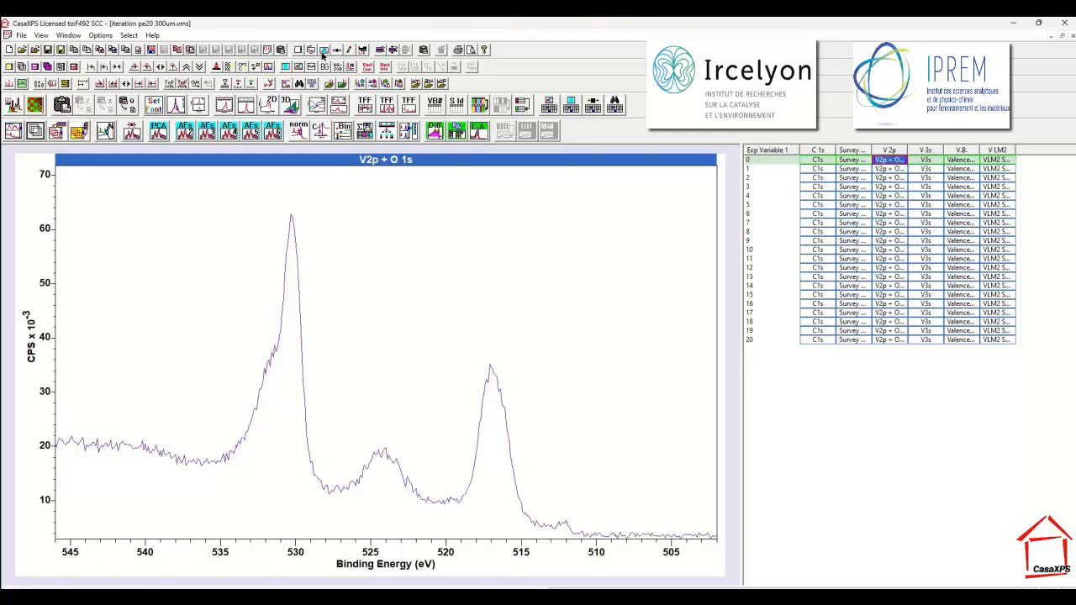
Open the quantification parameters for the V2p + O 1s spectrum and create a Shirley background region.
left_click(324, 50)
left_click_drag(463, 147, 799, 202)
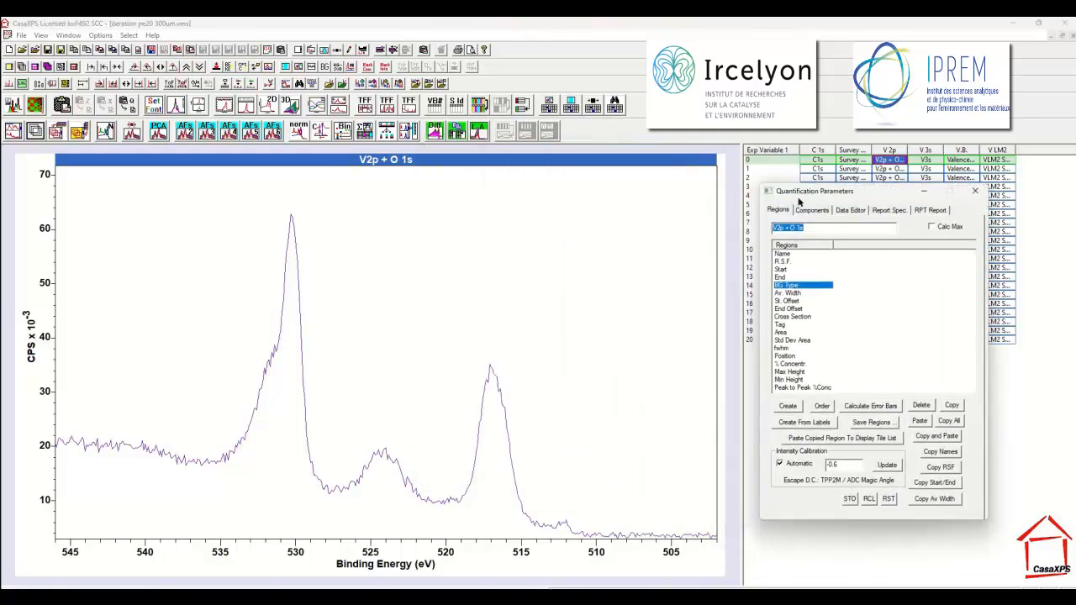
left_click(788, 407)
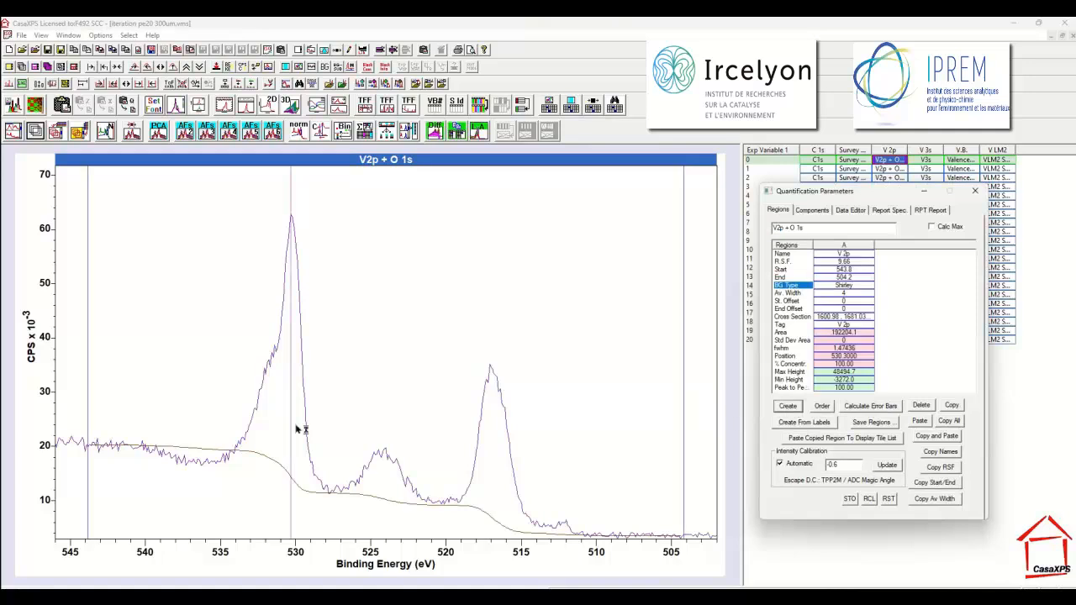
Set the region's end at about 508.6 eV, try its start near 527.6 eV, and extend the start to about 536.0 eV.
left_click_drag(91, 469, 331, 427)
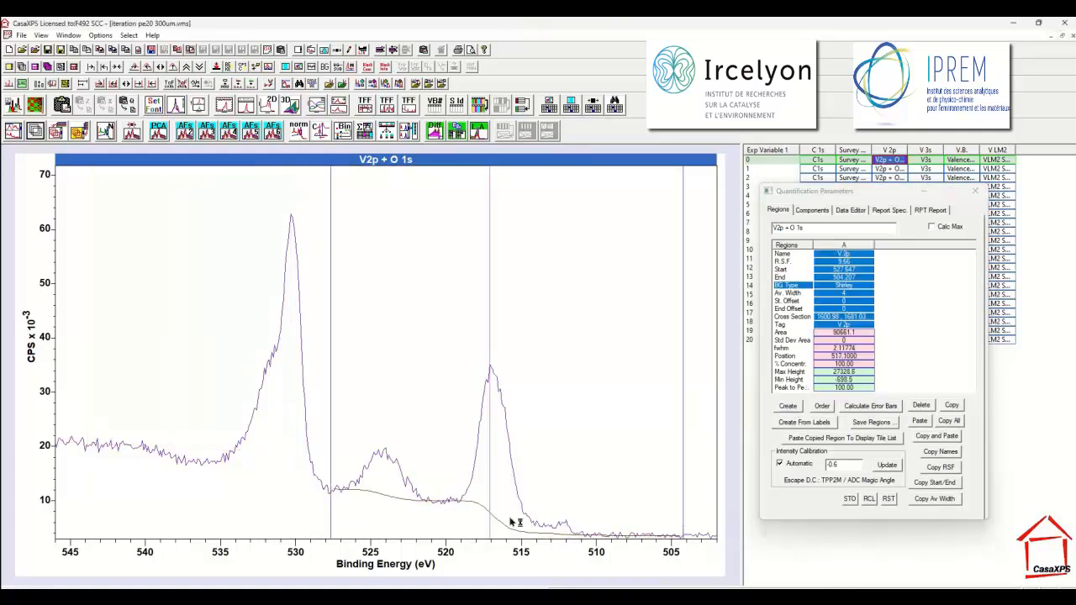
left_click_drag(684, 522, 616, 505)
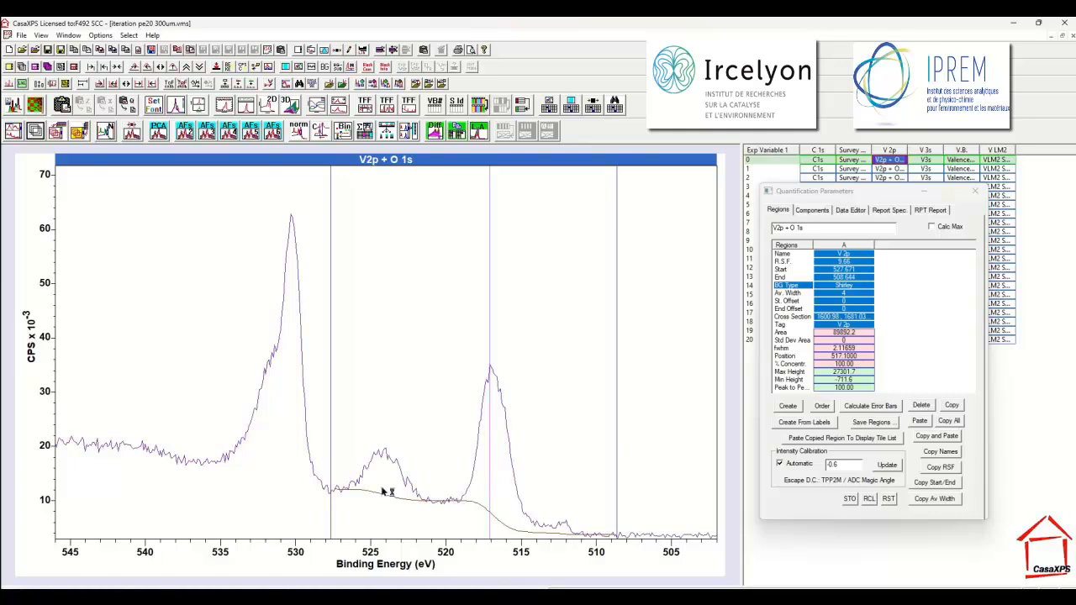
left_click_drag(337, 467, 206, 454)
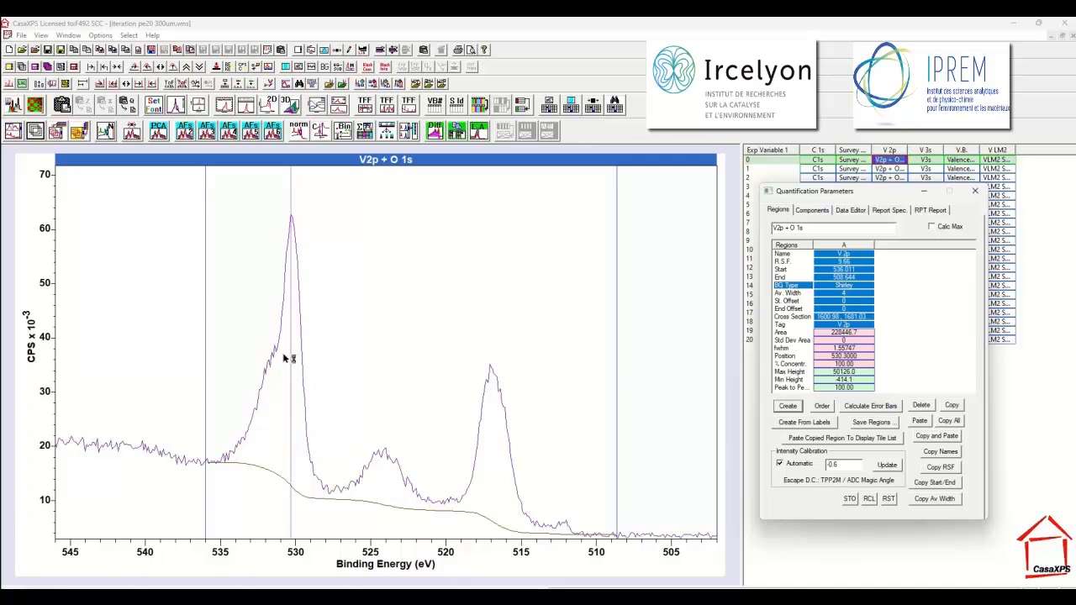
Create a second region on the spectrum and set its background type to Null.
left_click(788, 406)
left_click(900, 286)
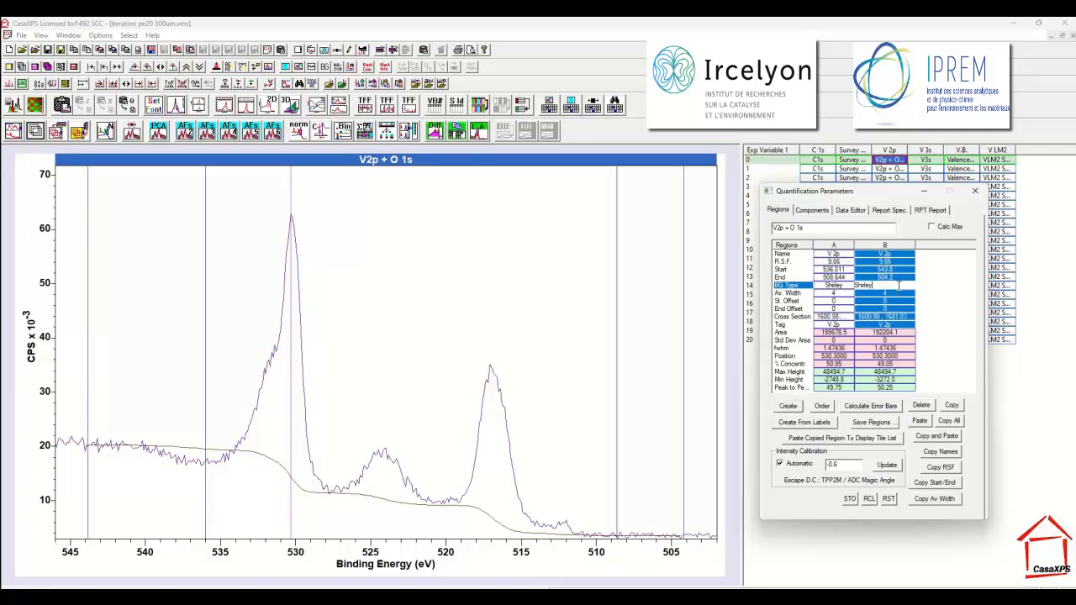
left_click_drag(899, 286, 822, 290)
type("null")
key("Return")
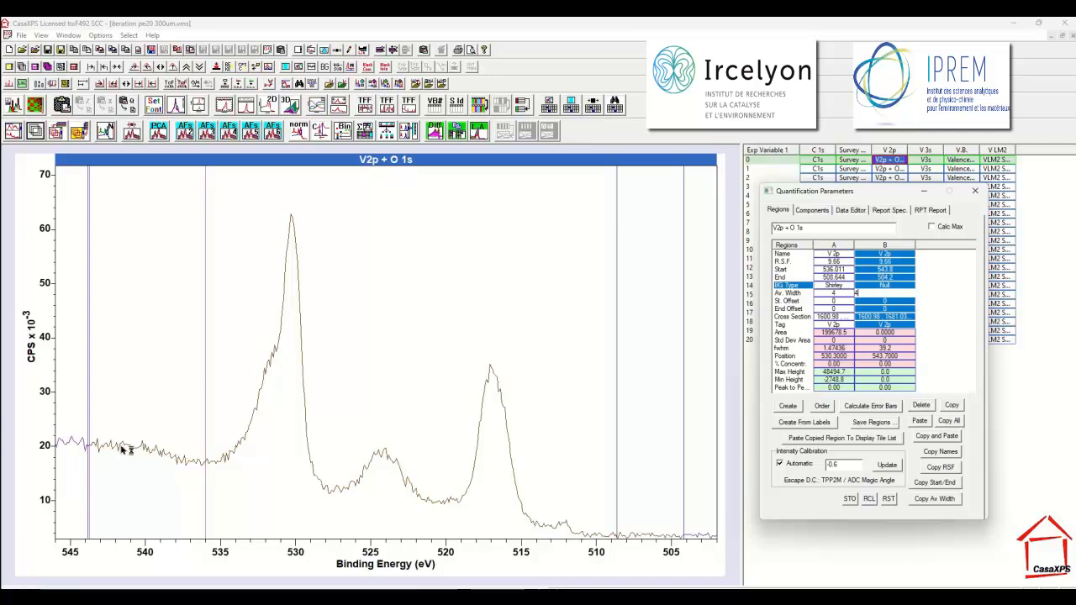
Adjust the Null region's limits to cover only the O 1s peak, from about 536.1 to 528.1 eV.
left_click_drag(684, 404, 331, 396)
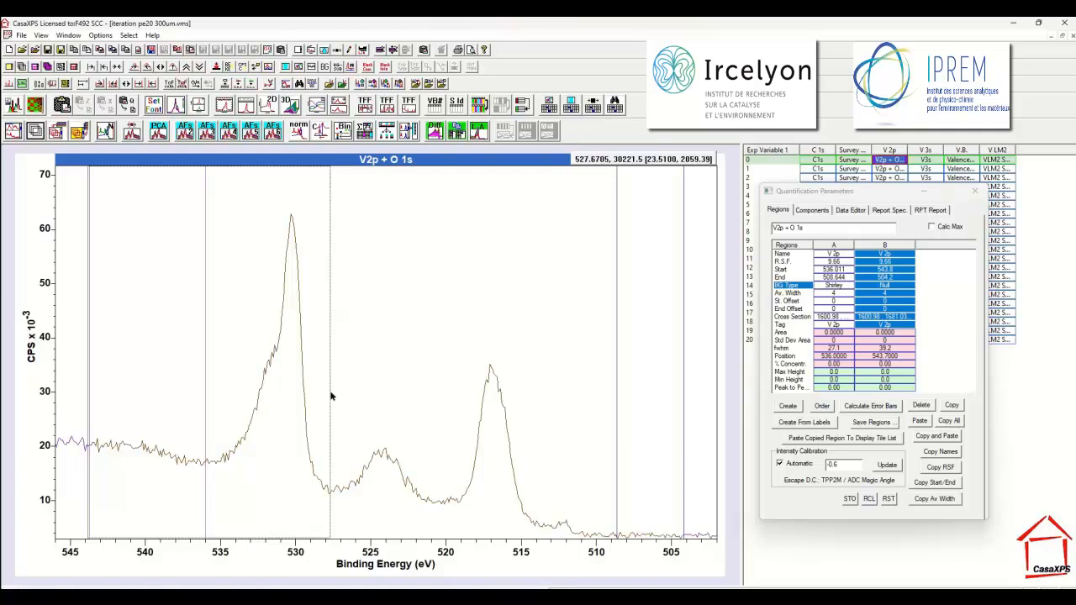
left_click_drag(331, 396, 326, 398)
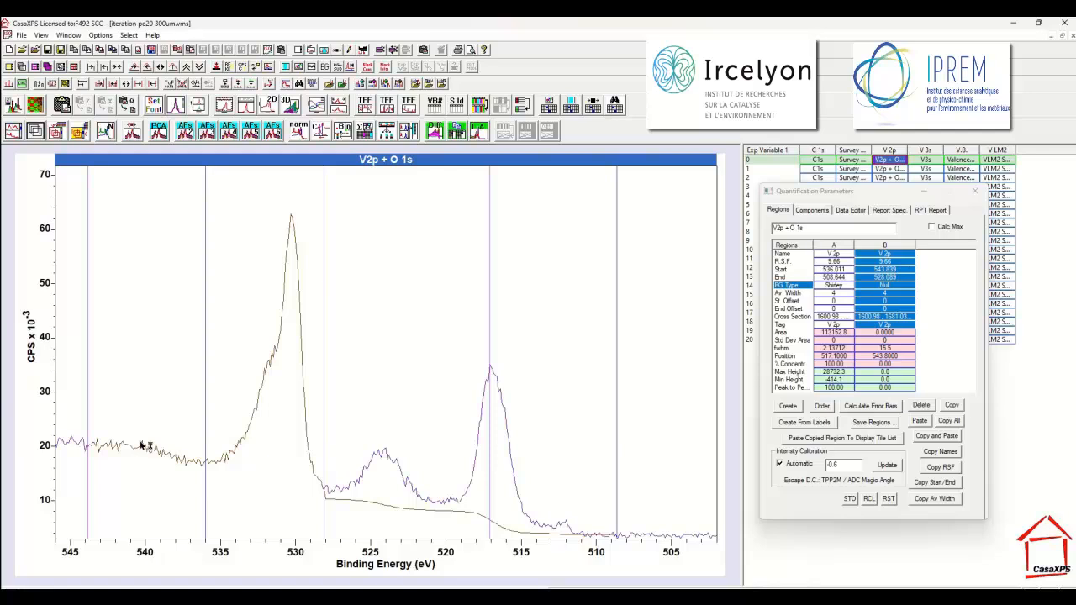
left_click_drag(89, 447, 205, 461)
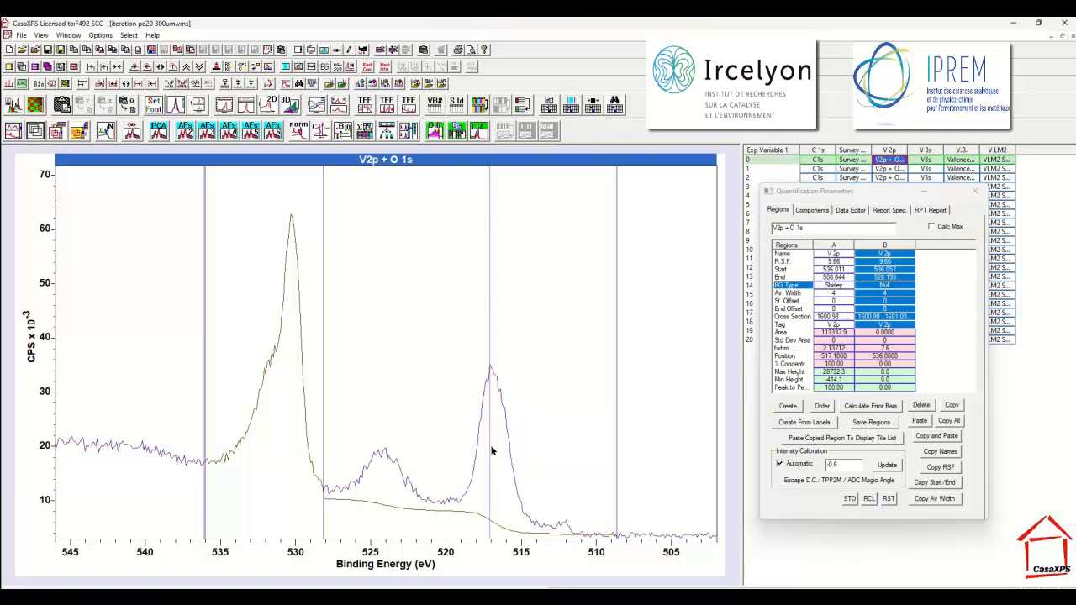
Create two LA(50) components for the V 2p doublet and display them as unfilled curves in different colours.
left_click(811, 210)
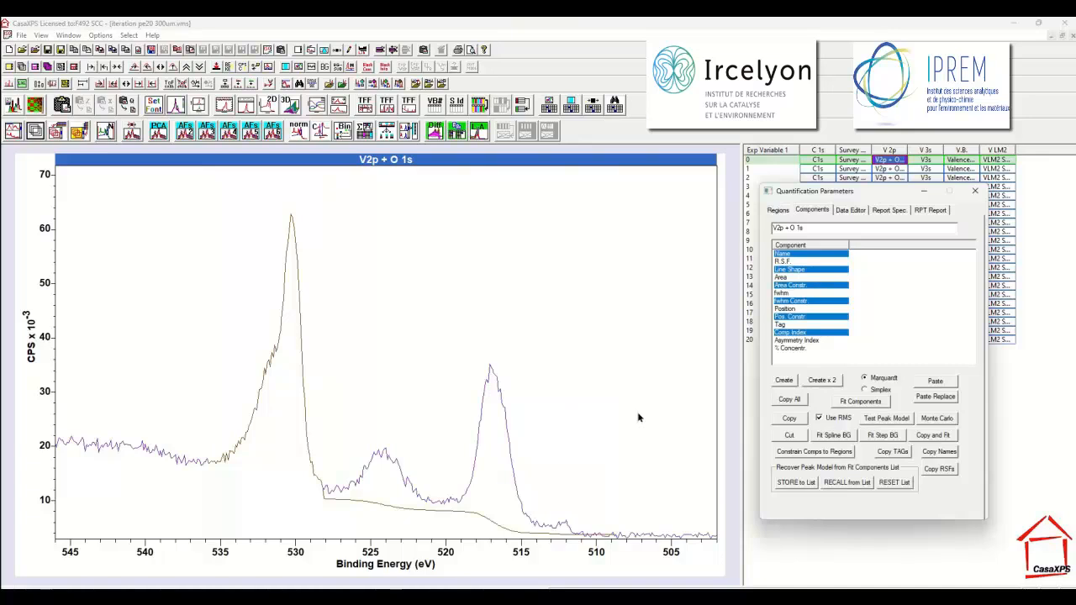
left_click(784, 381)
left_click(784, 381)
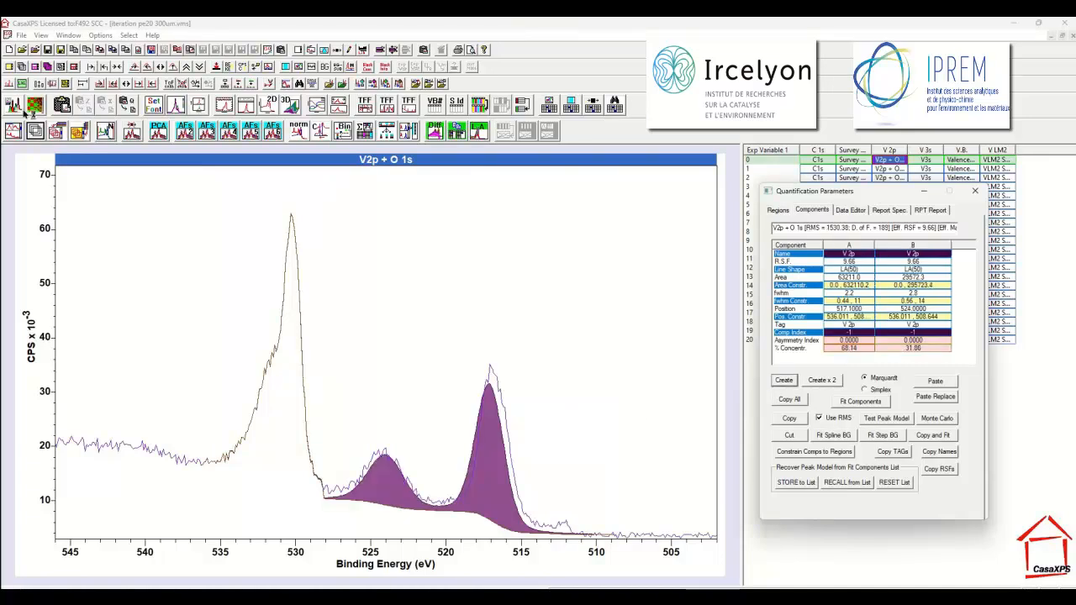
left_click(385, 281)
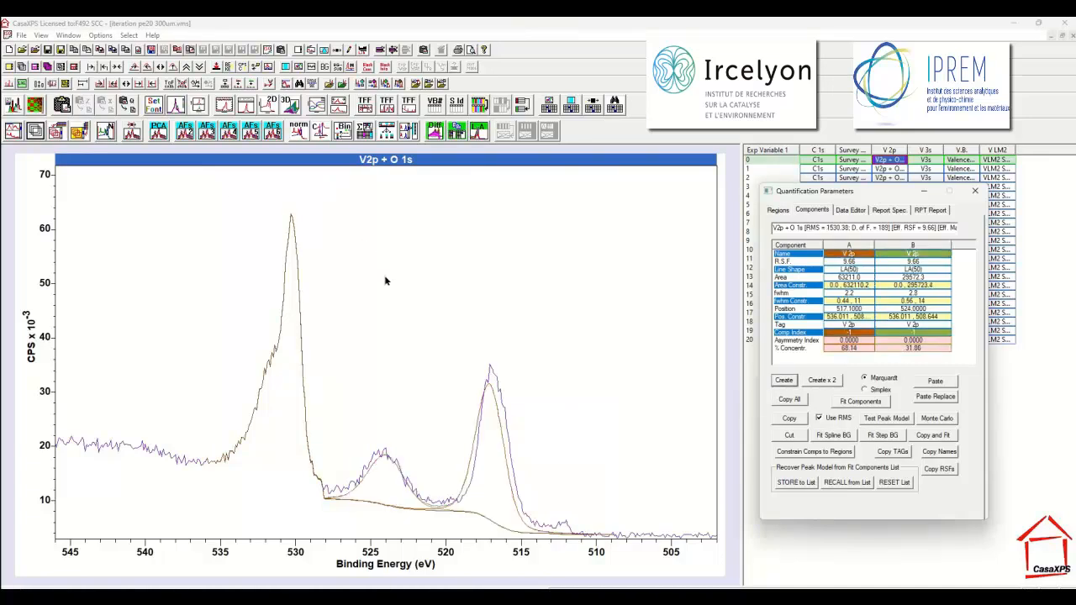
Shift the larger V 2p component onto its peak at about 516.9 eV and fit the components with Marquardt.
left_click(496, 380)
left_click_drag(497, 380, 491, 378)
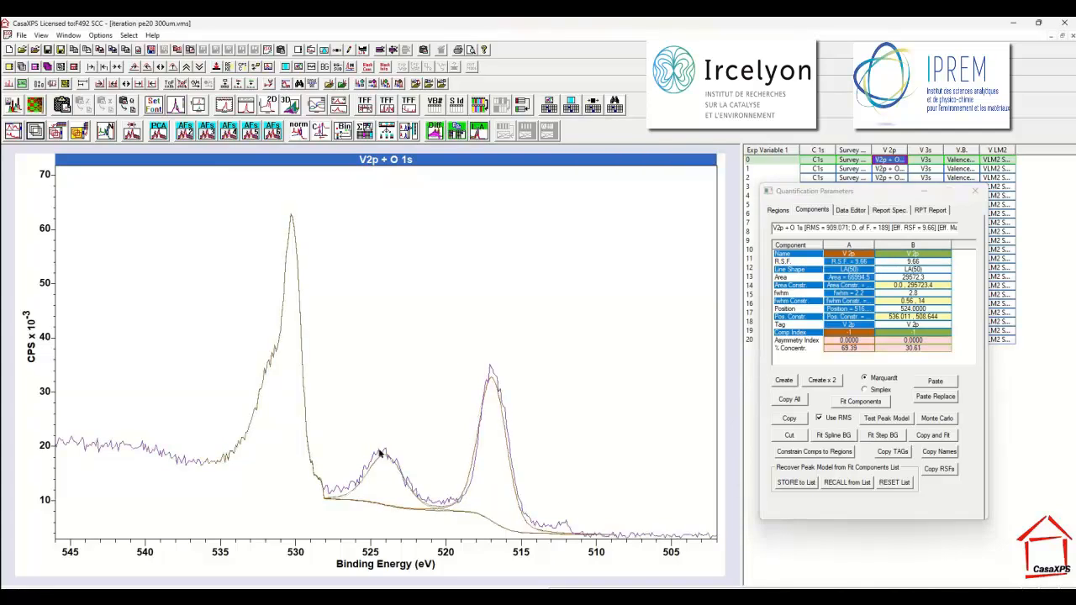
left_click_drag(383, 454, 399, 458)
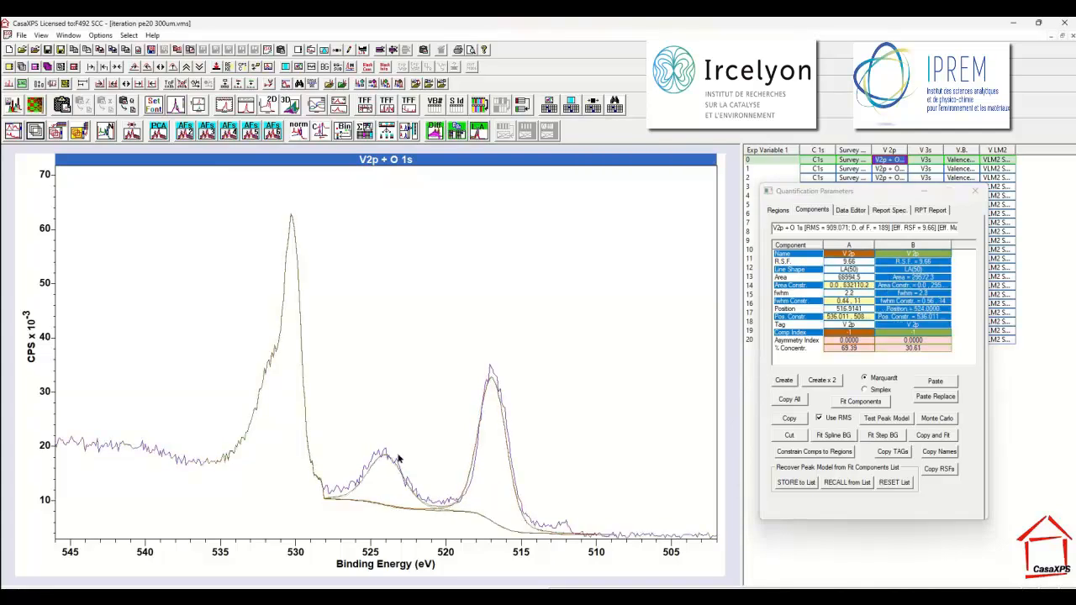
left_click(849, 403)
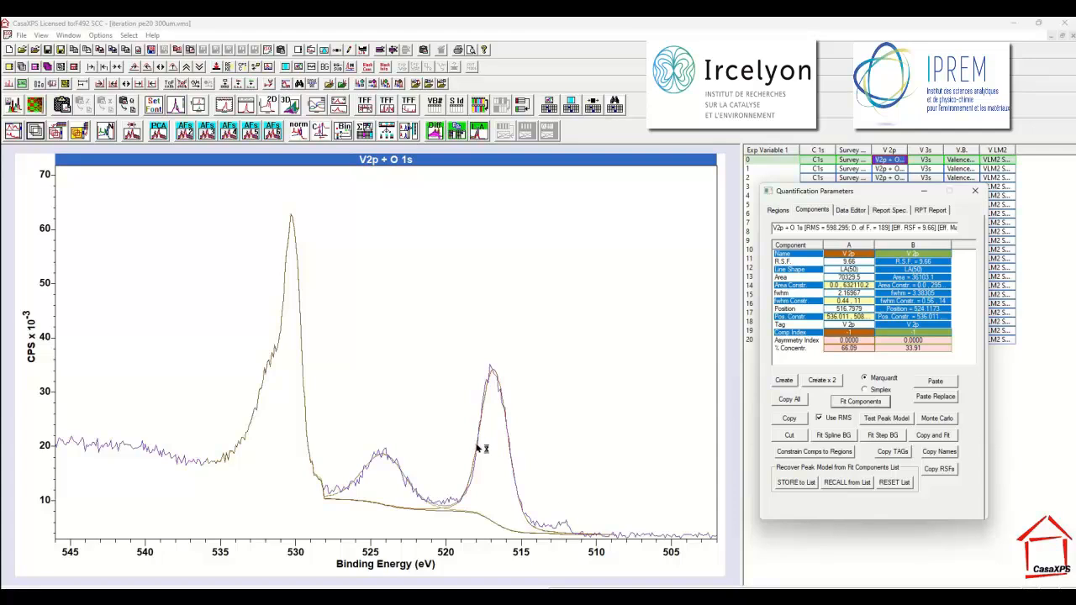
Rename the Null background region to O 1s and set its R.S.F. to 0.0.
left_click(778, 210)
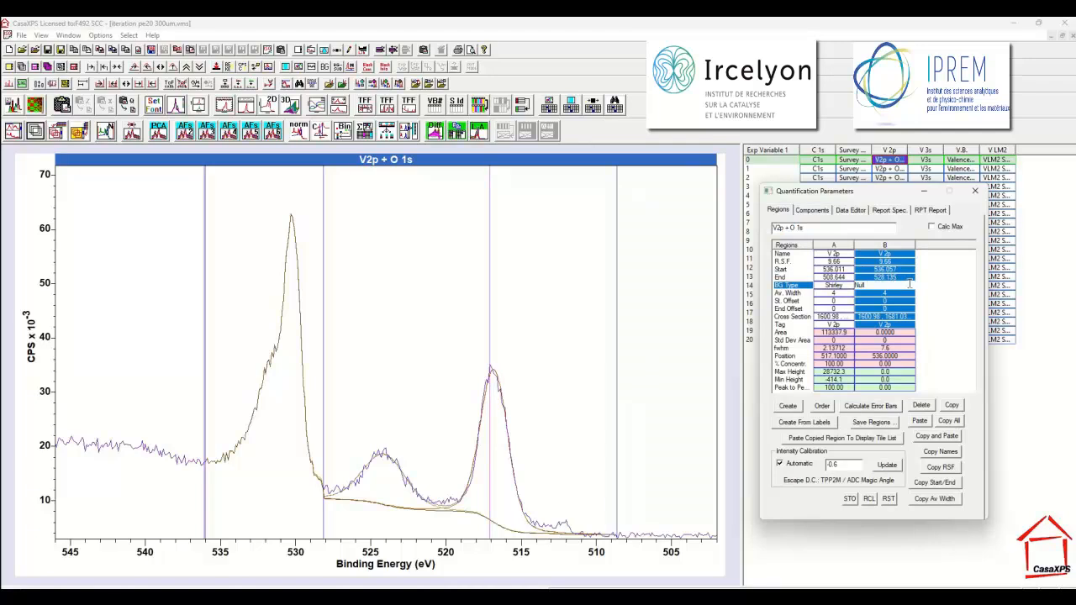
left_click(890, 254)
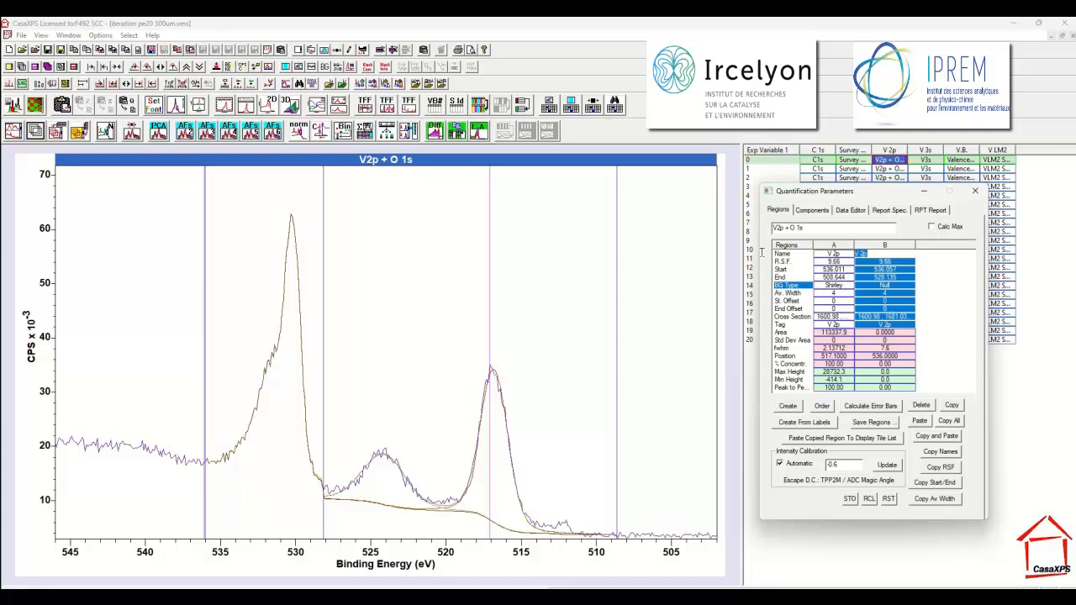
type("O")
key("BackSpace")
key("BackSpace")
key("BackSpace")
type("1s")
key("Return")
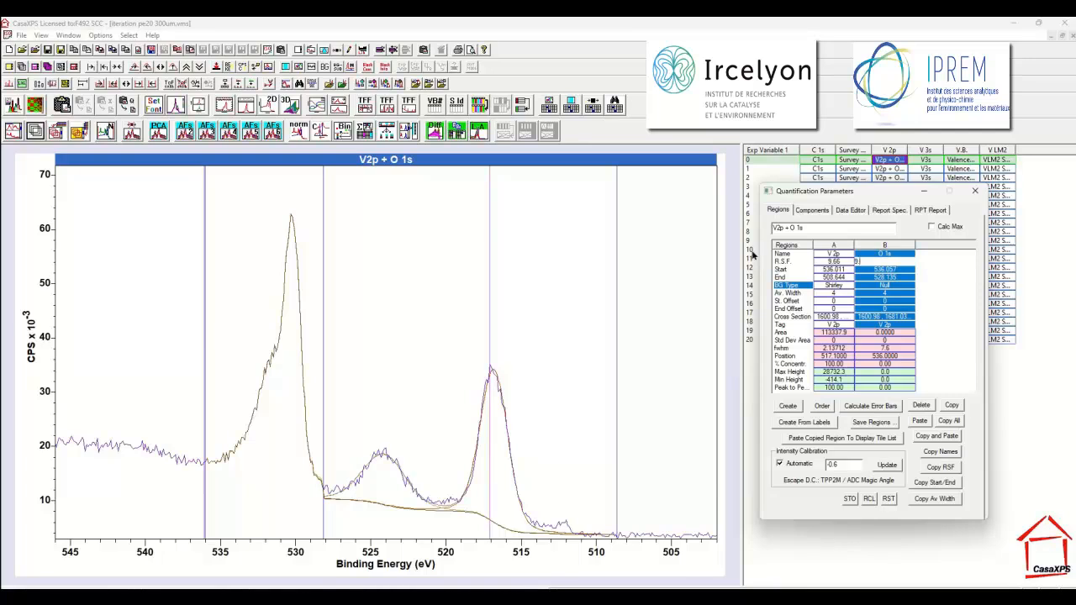
key("Return")
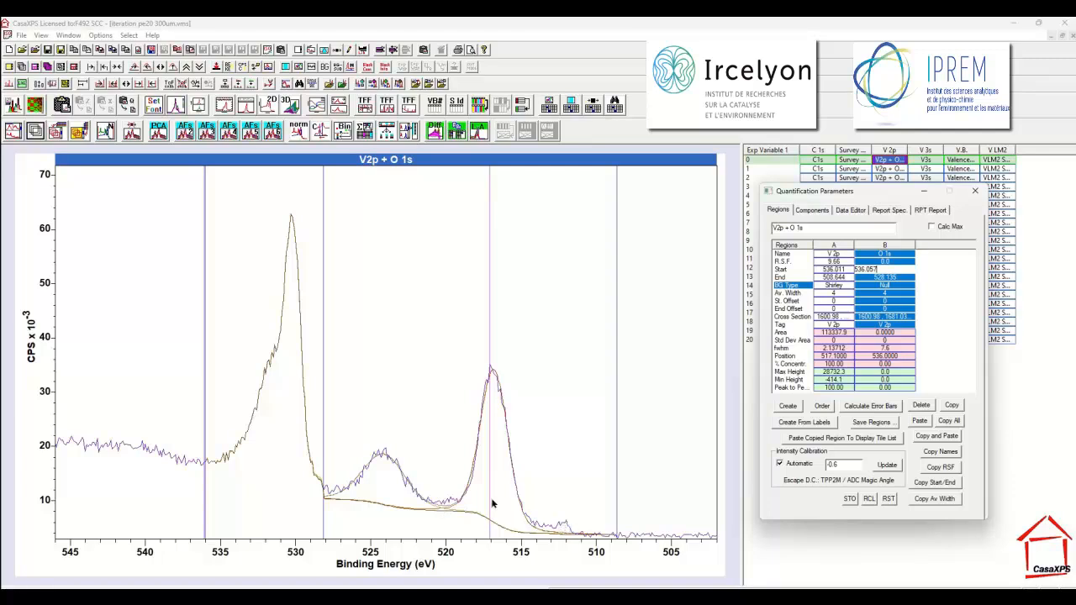
Show the parameters of the fitted V 2p components again.
left_click(809, 211)
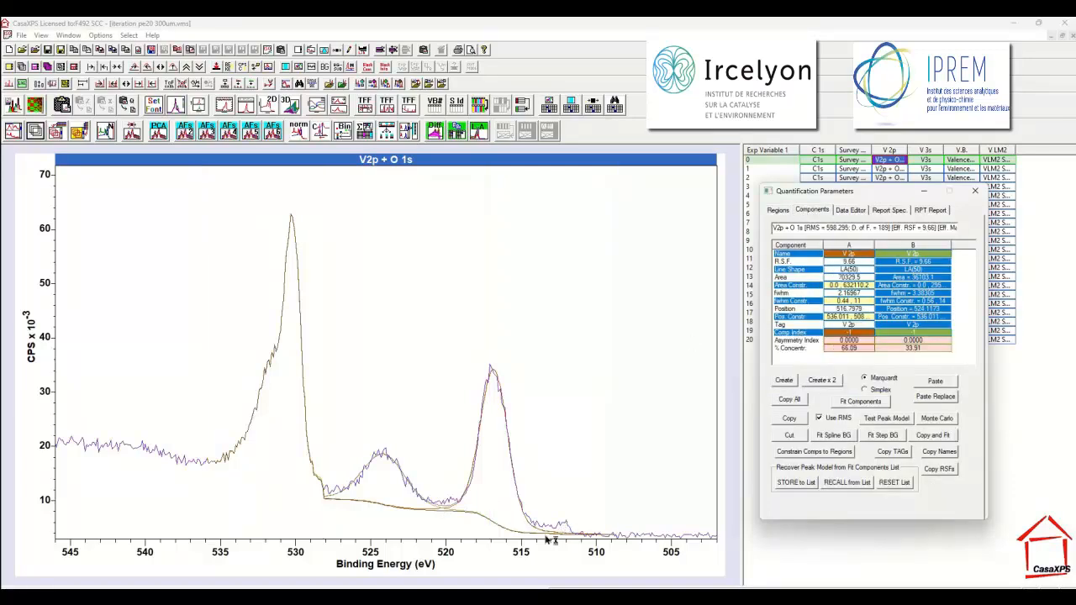